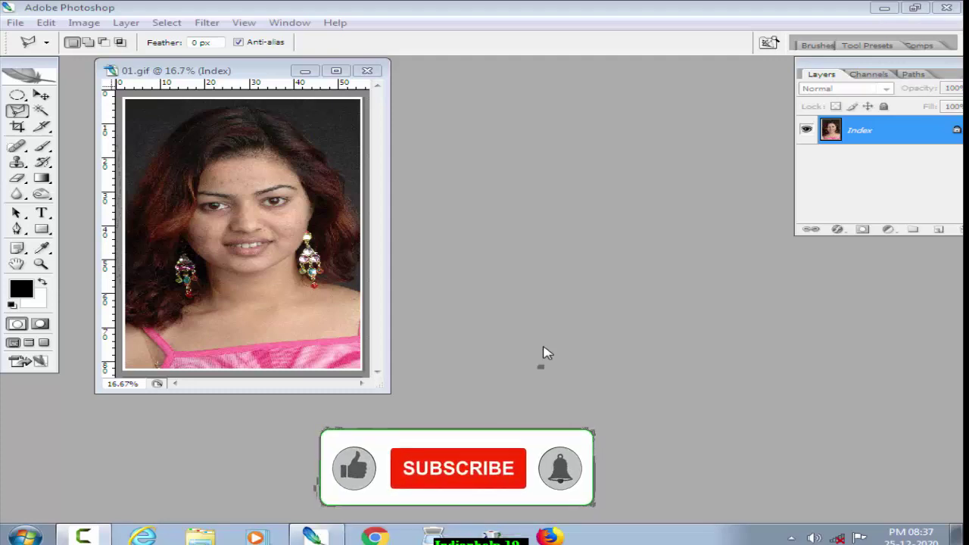
- Drag the 01.gif portrait window toward the middle of the workspace
drag(257, 75, 427, 90)
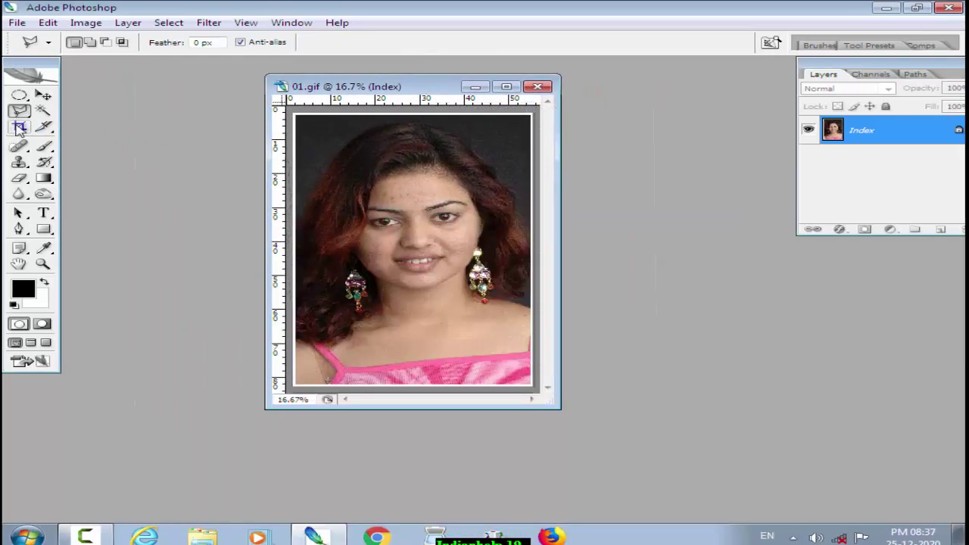
- Set the Crop tool to a fixed 1.1 in by 1.5 in size at 300 pixels/inch
click(21, 129)
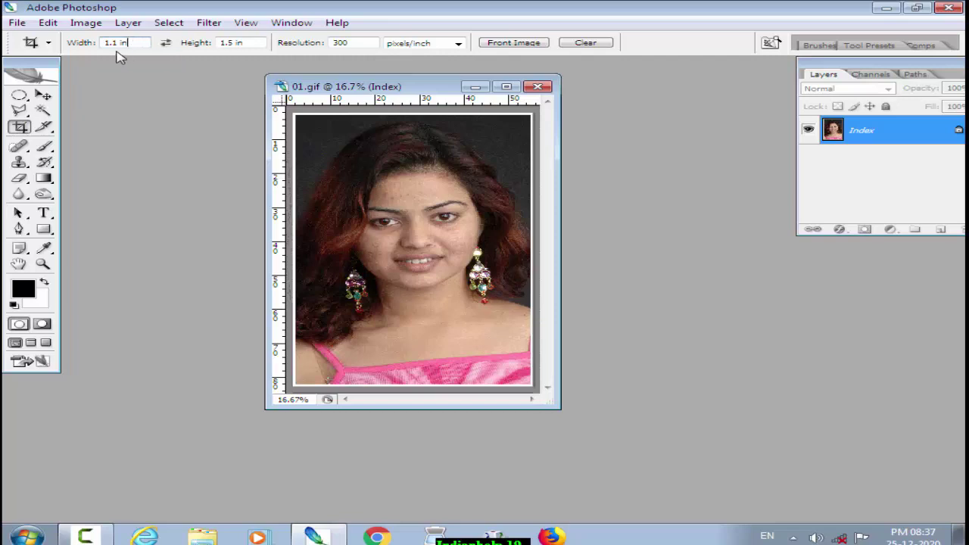
click(244, 43)
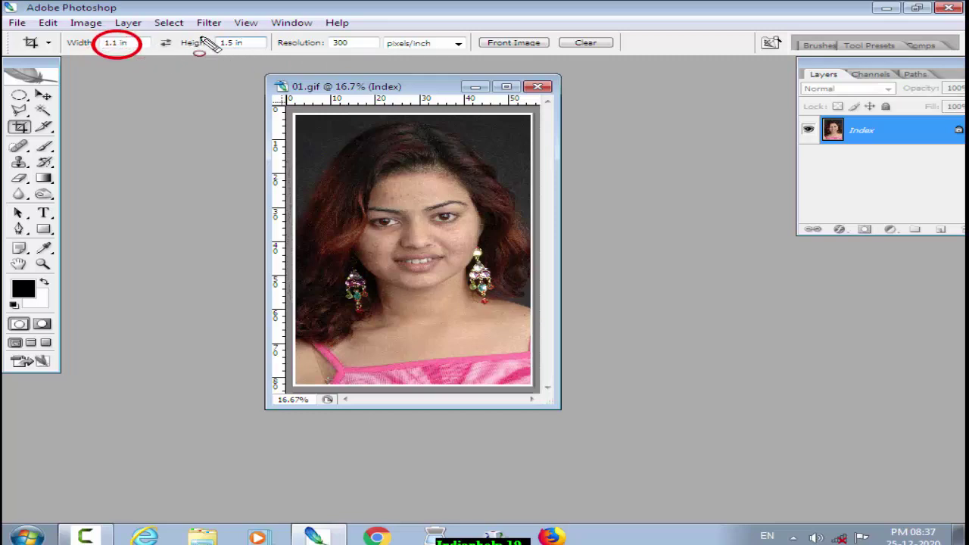
drag(204, 35, 266, 72)
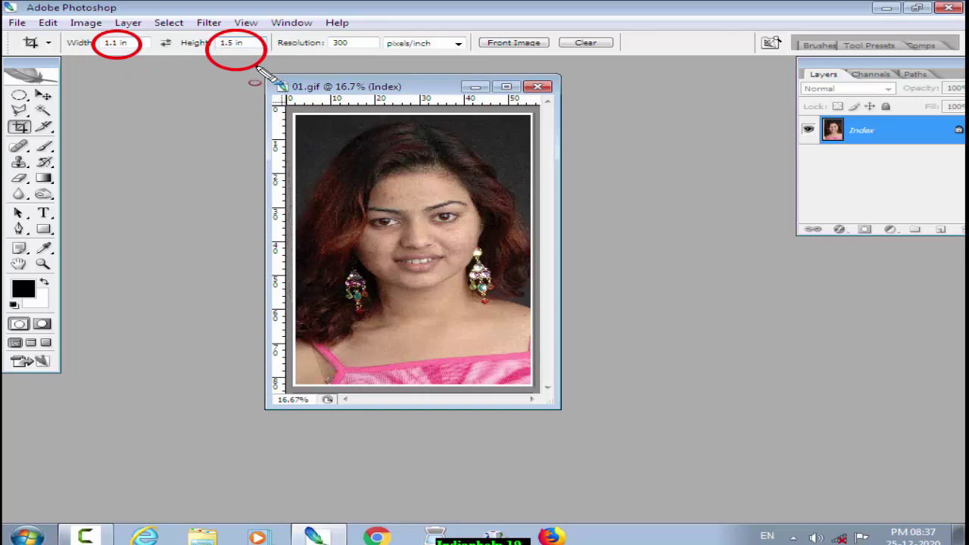
drag(319, 32, 376, 67)
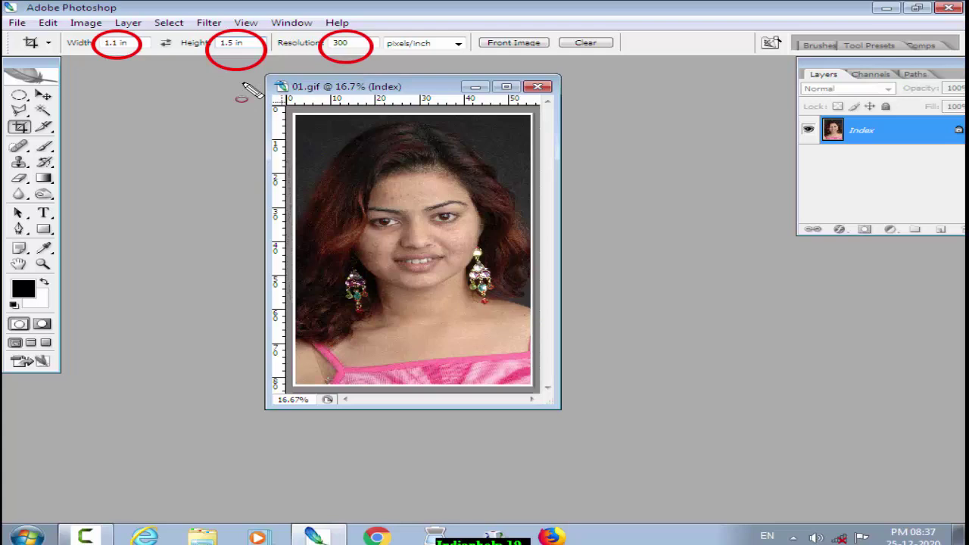
key(Escape)
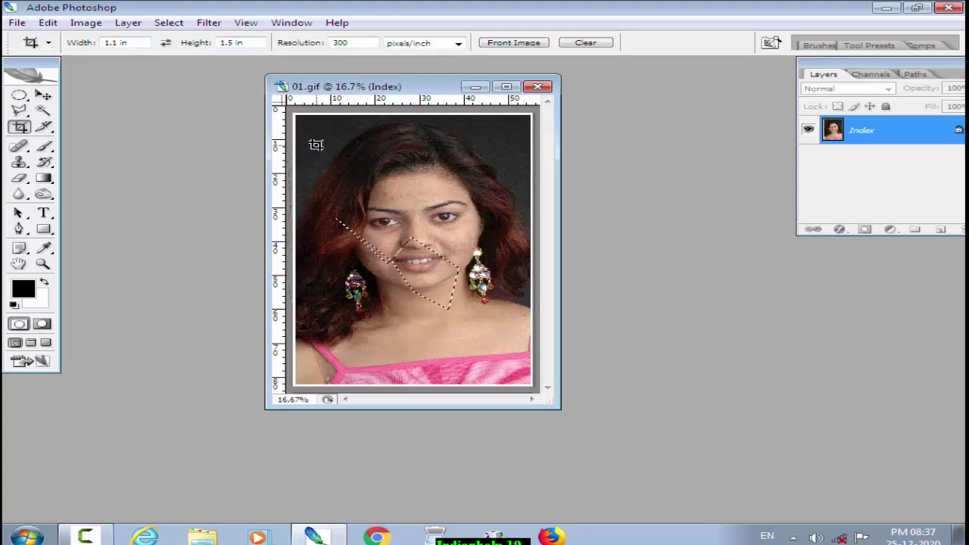
- Crop the portrait to a 1.1 × 1.5 in frame around face and shoulders
drag(294, 113, 542, 426)
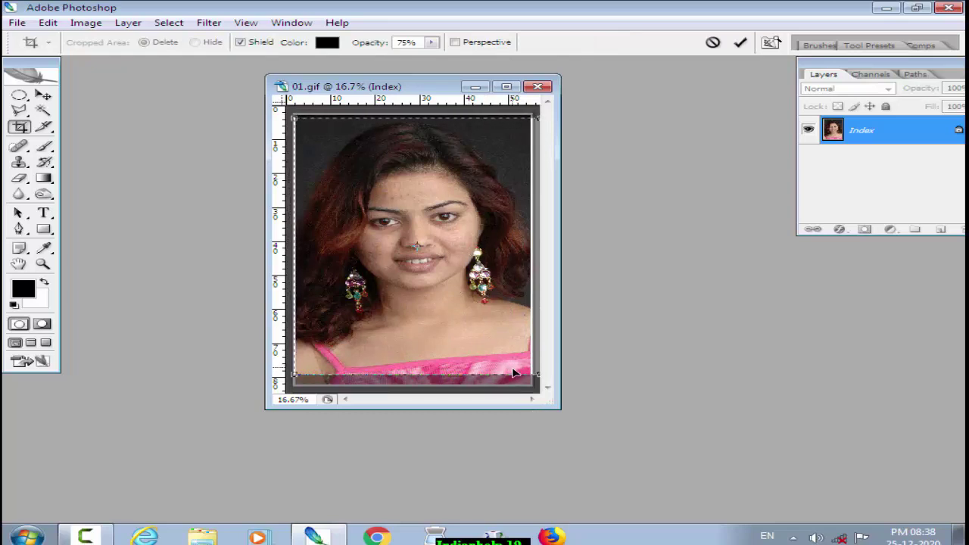
drag(536, 374, 522, 356)
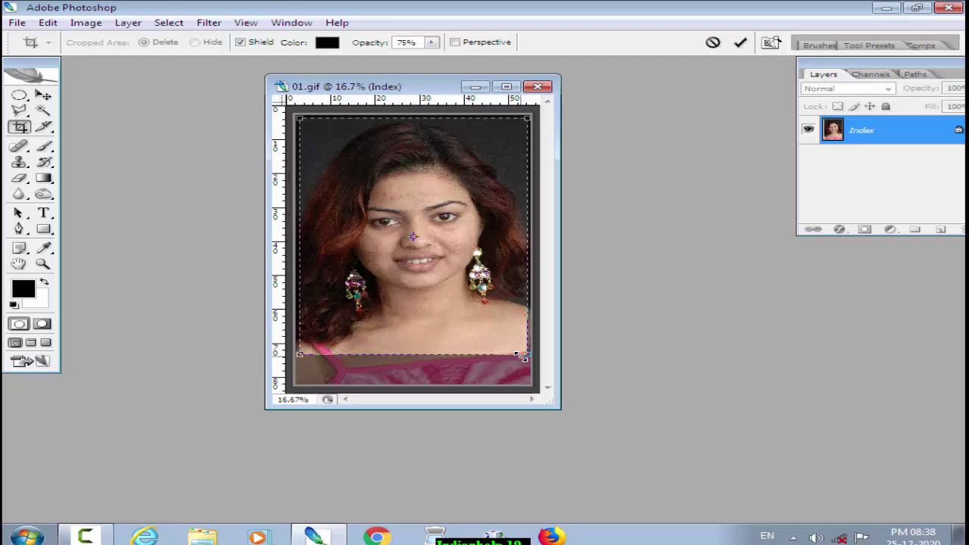
key(Return)
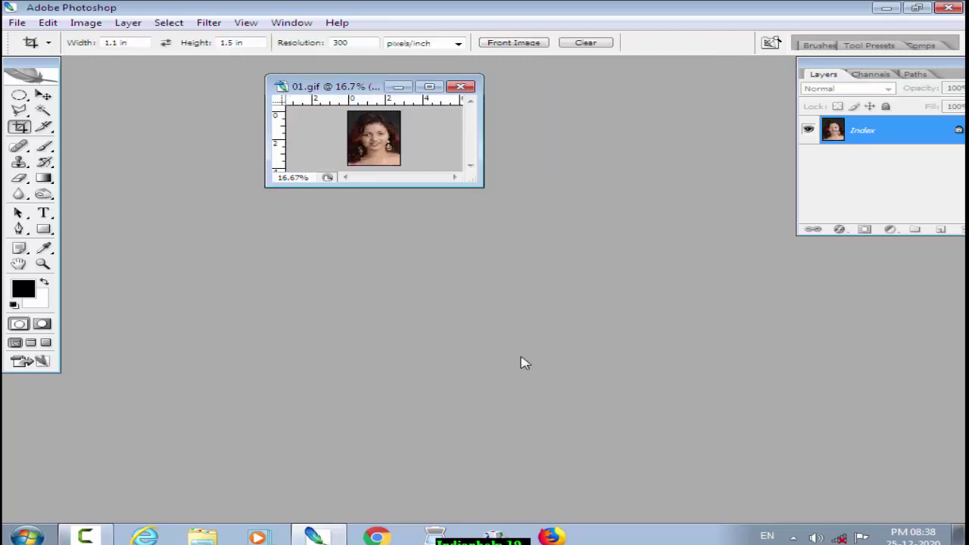
click(431, 86)
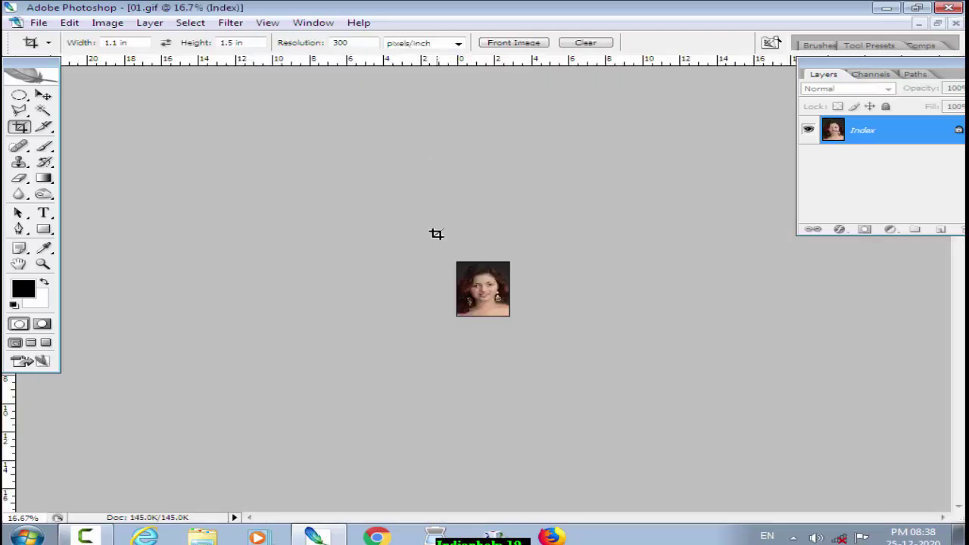
key(ctrl+plus)
key(ctrl+plus)
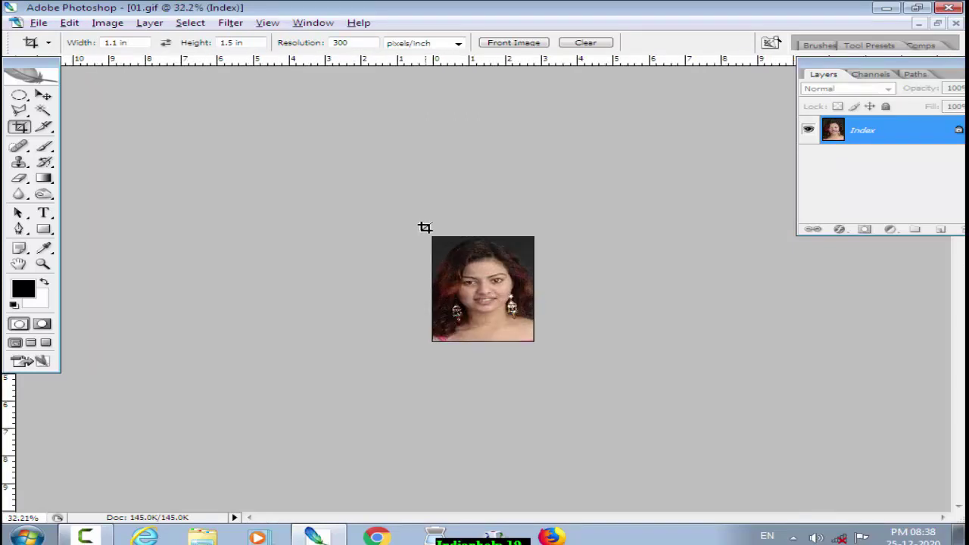
key(ctrl+plus)
key(ctrl+plus)
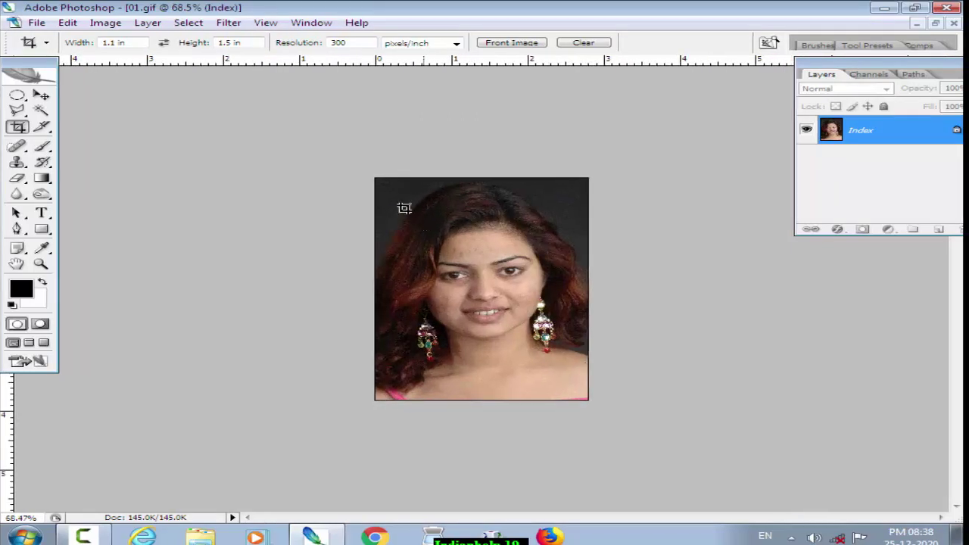
double_click(477, 8)
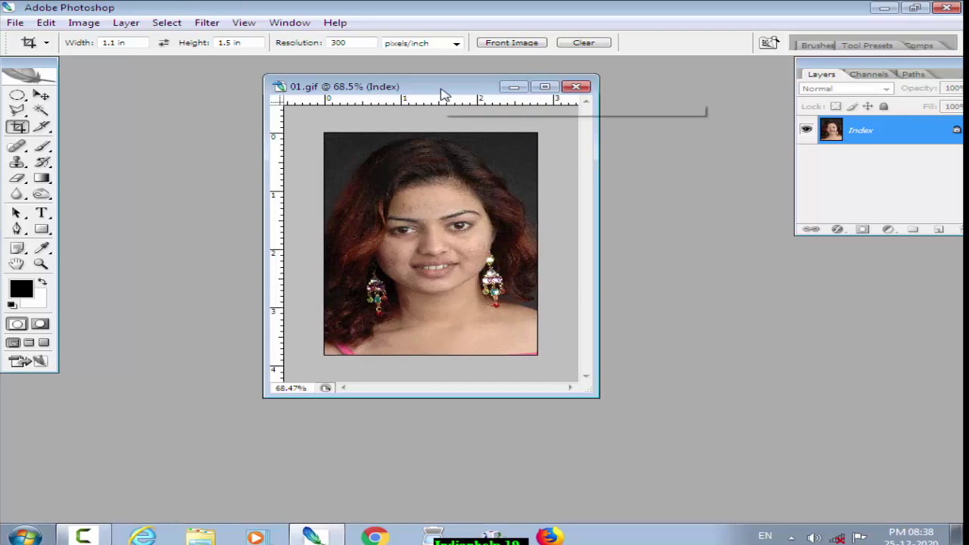
- Enlarge the canvas by a relative 0.1 cm in width and height for a thin border
right_click(445, 94)
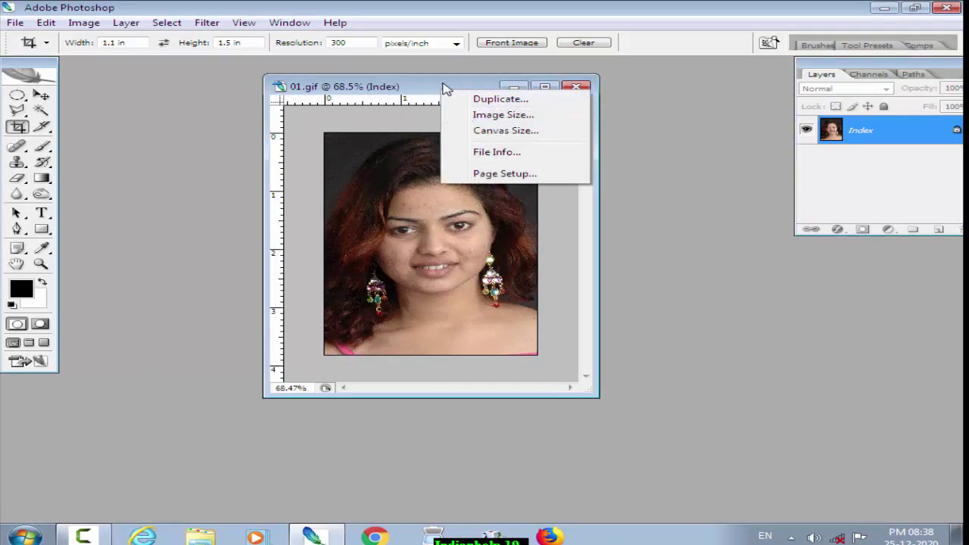
click(443, 89)
right_click(443, 90)
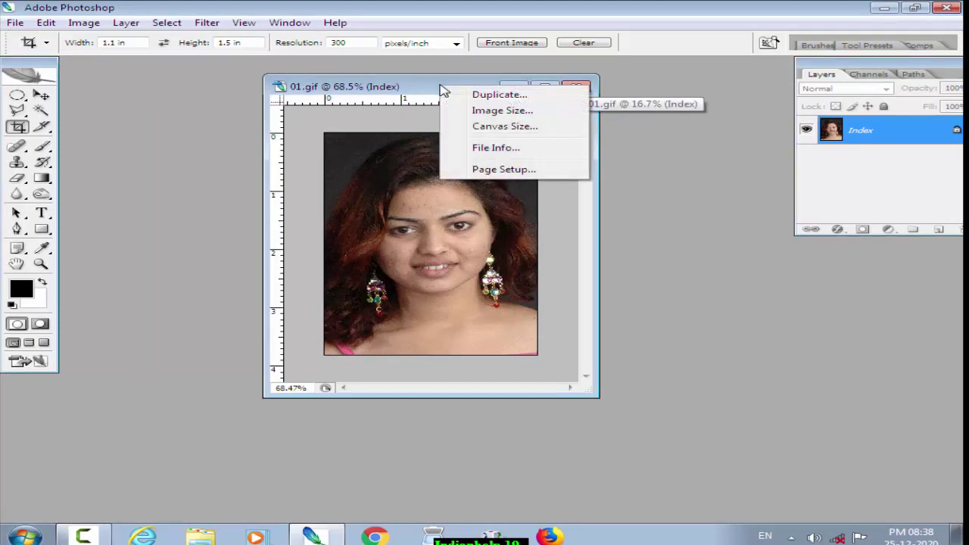
click(485, 127)
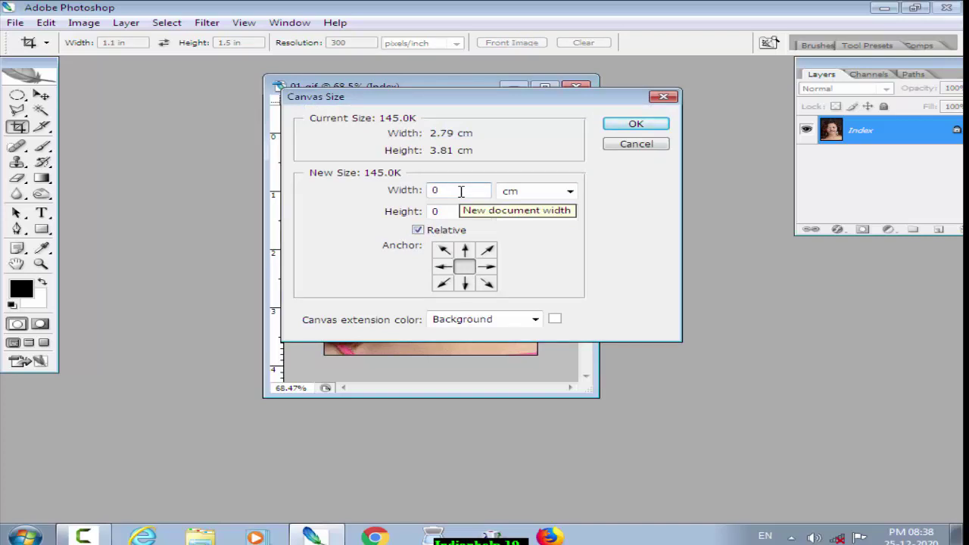
text(0.)
key(BackSpace)
key(BackSpace)
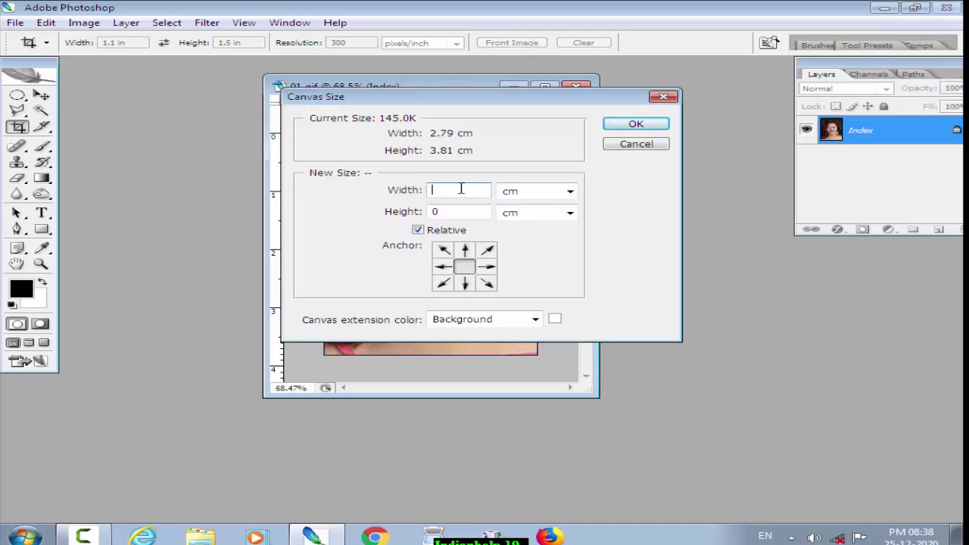
text(0.)
text(1)
key(Tab)
key(Tab)
text(1)
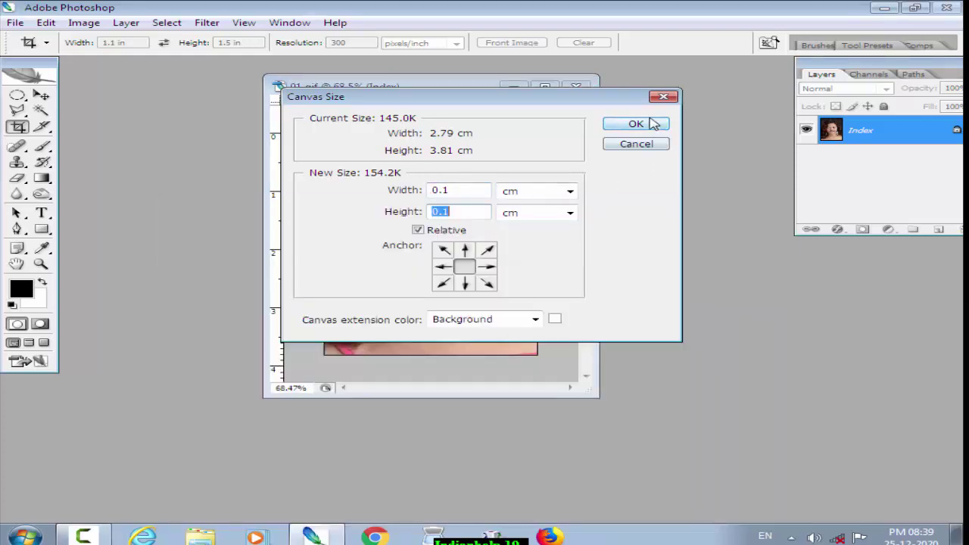
click(652, 125)
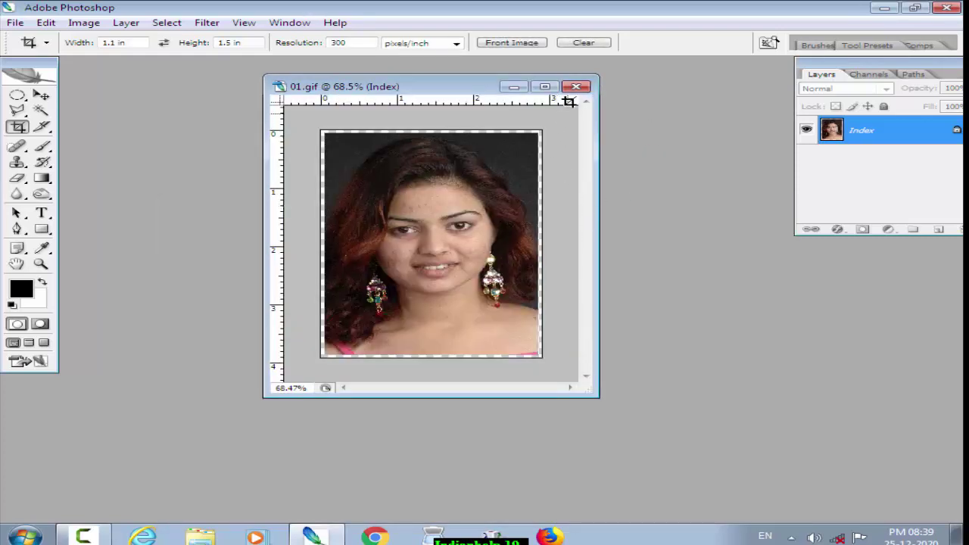
click(545, 86)
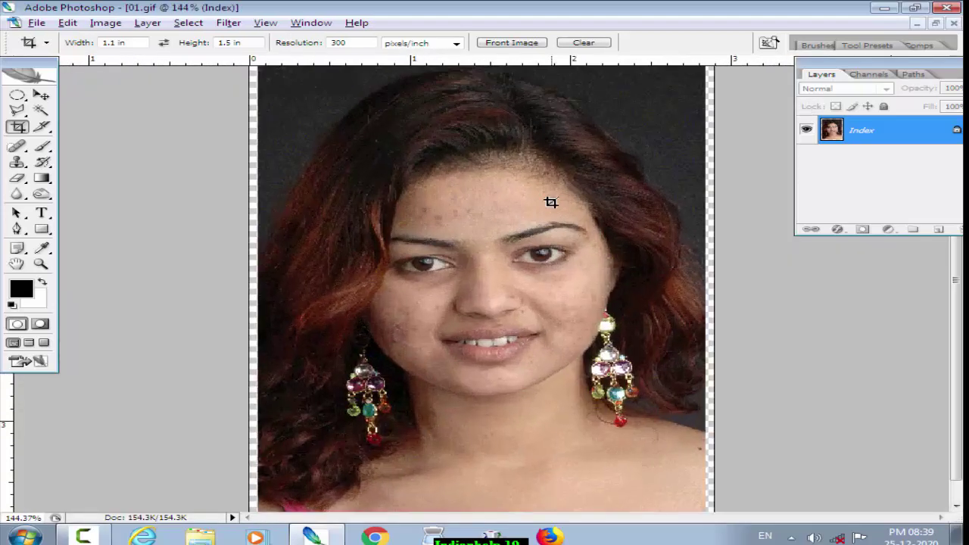
key(ctrl+0)
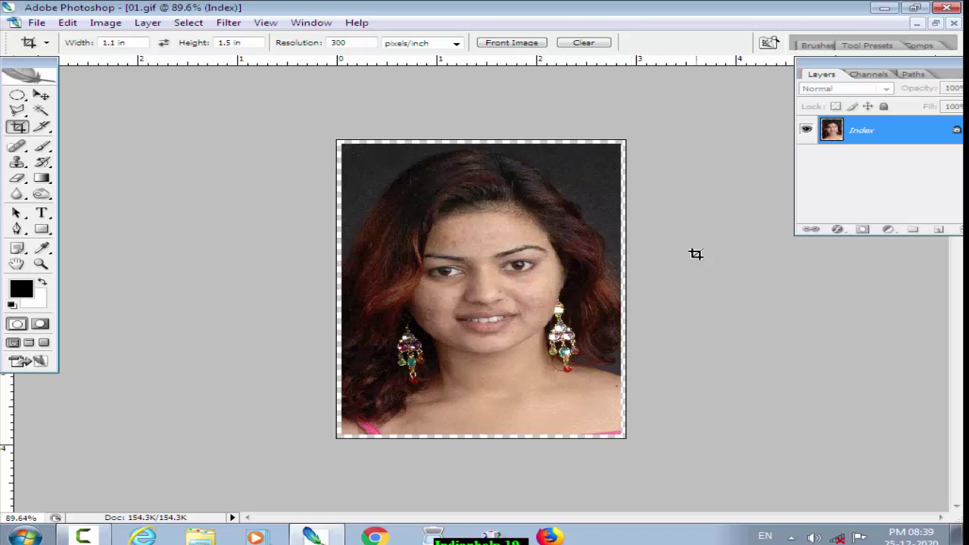
key(ctrl+n)
- Create a blank white 4 x 6 inch document, Untitled-1, from the 4 x 6 preset
click(444, 154)
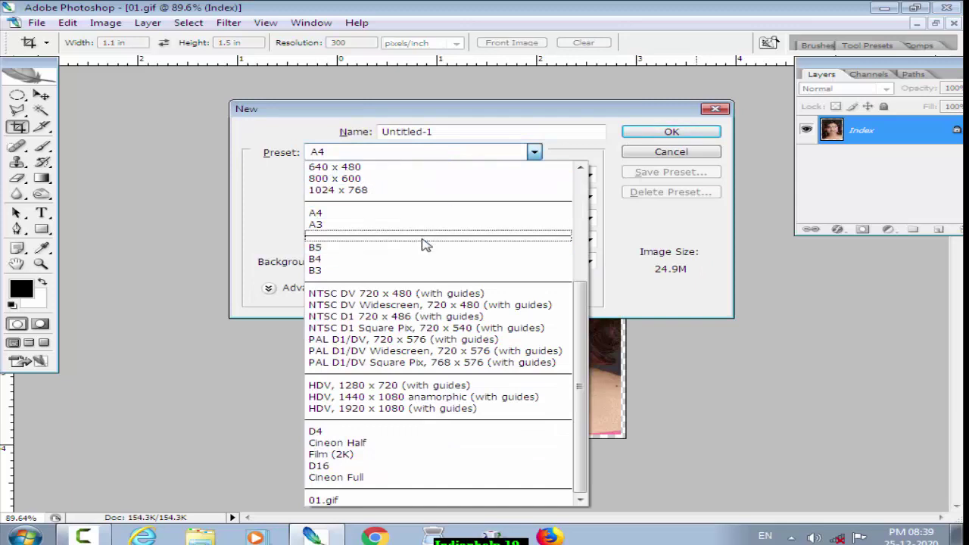
scroll(424, 245, up, 3)
scroll(385, 303, up, 2)
click(379, 298)
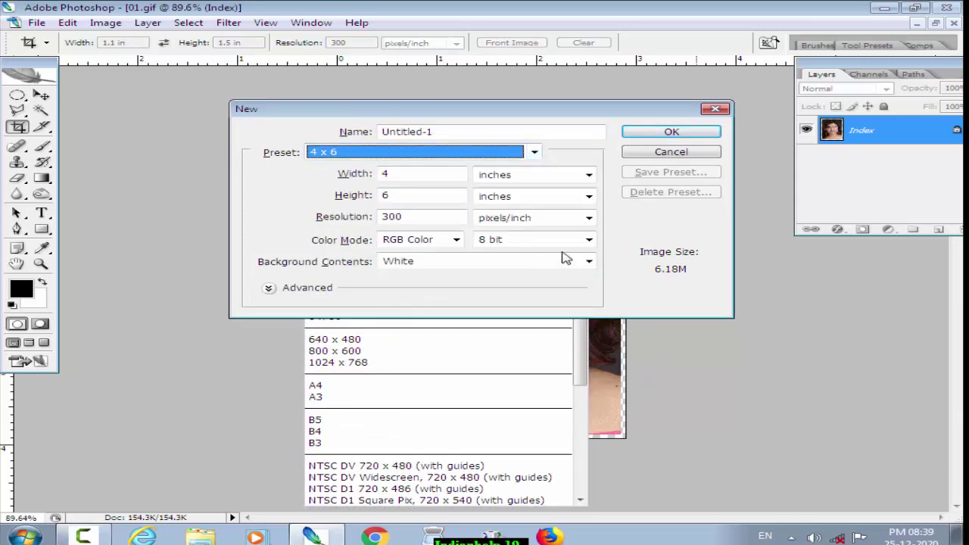
click(653, 133)
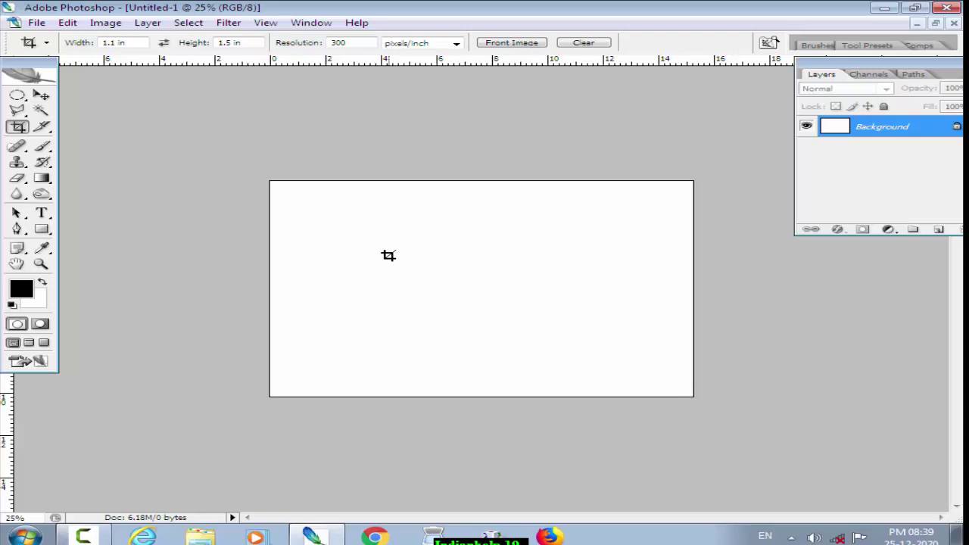
key(ctrl+Tab)
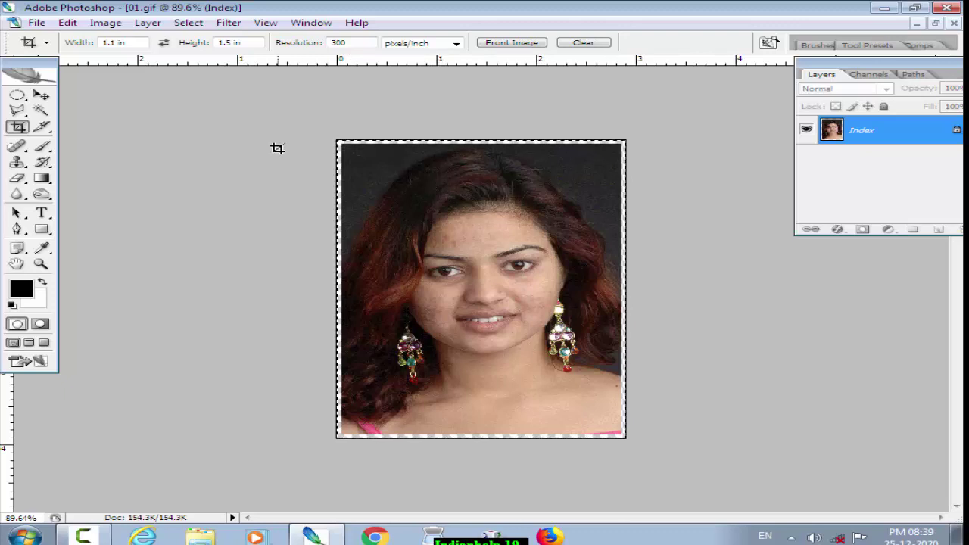
- Paste the bordered portrait onto the white sheet and move it to the upper-left corner
click(936, 23)
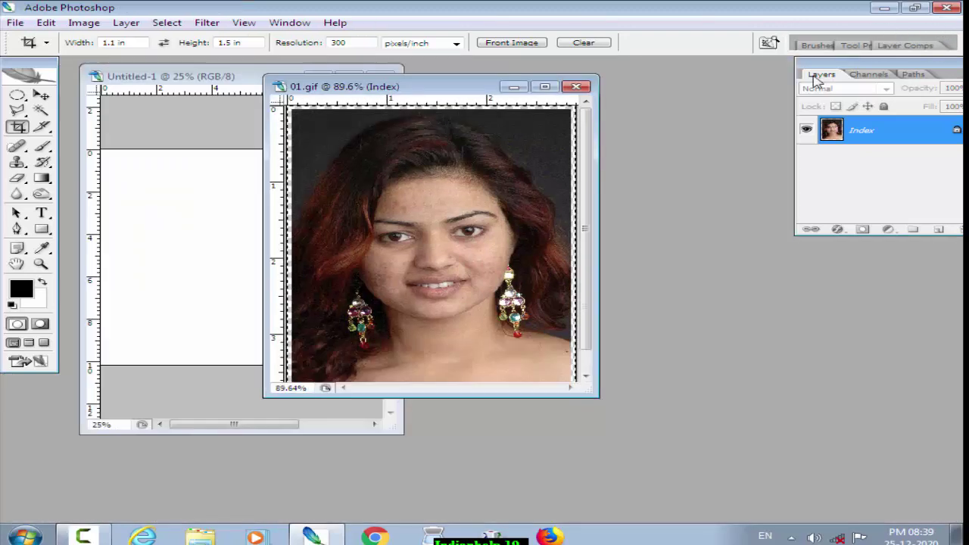
click(250, 151)
click(349, 76)
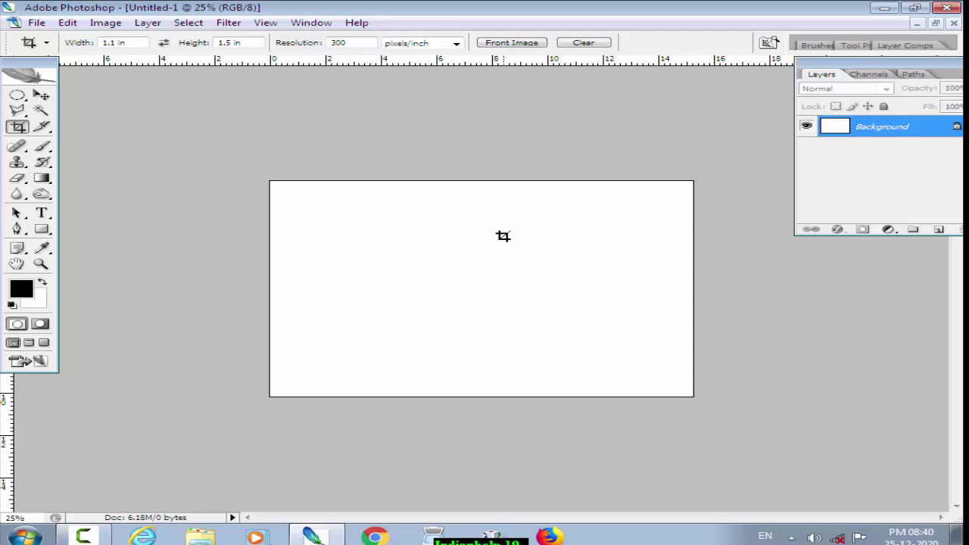
key(ctrl+v)
drag(511, 294, 340, 254)
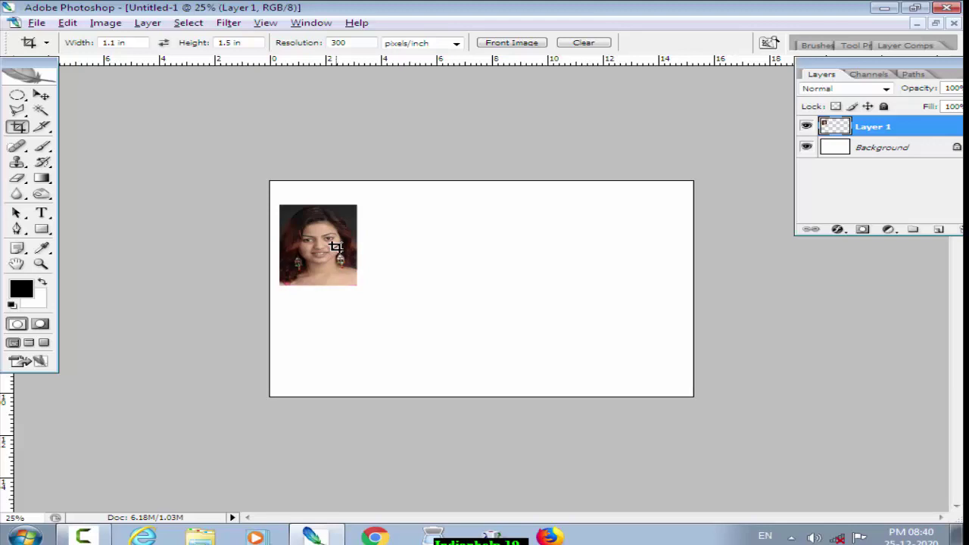
- Outline the pasted portrait with a 2 px black stroke centred on its edge
key(alt+e)
key(s)
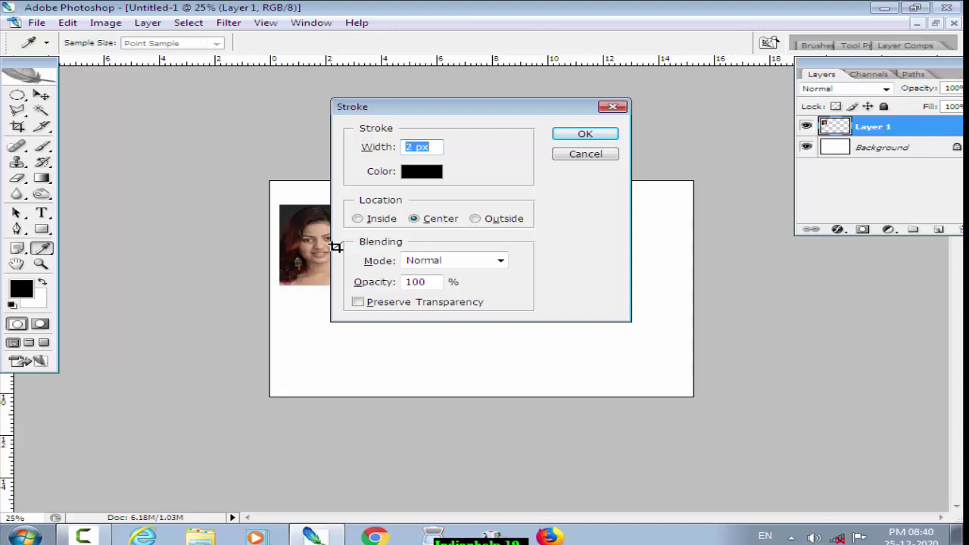
key(Return)
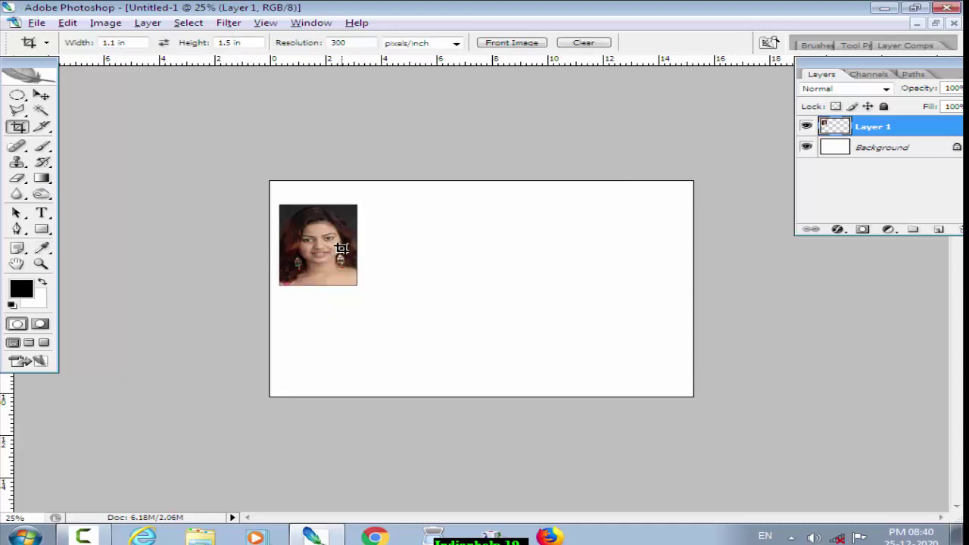
scroll(341, 248, up, 2)
scroll(341, 248, up, 2)
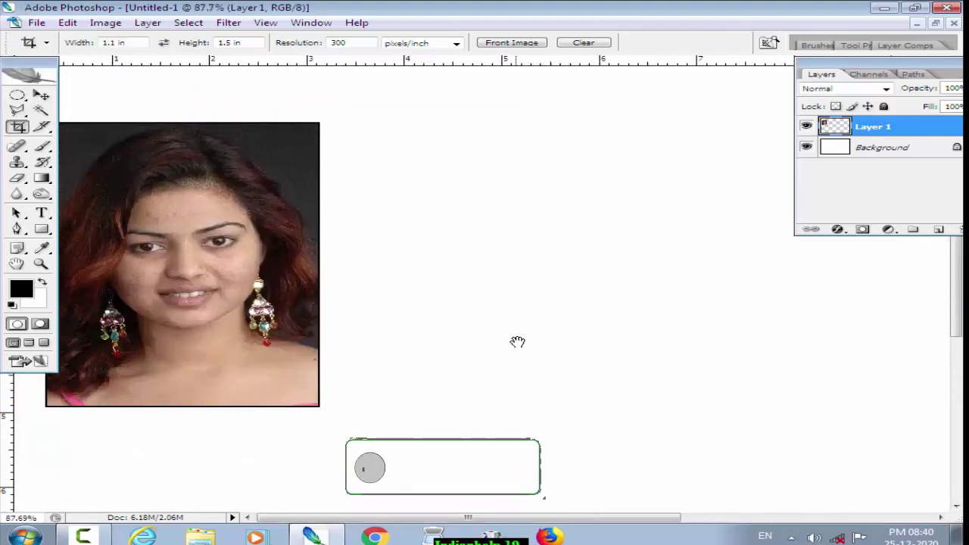
scroll(406, 299, down, 1)
scroll(402, 300, down, 1)
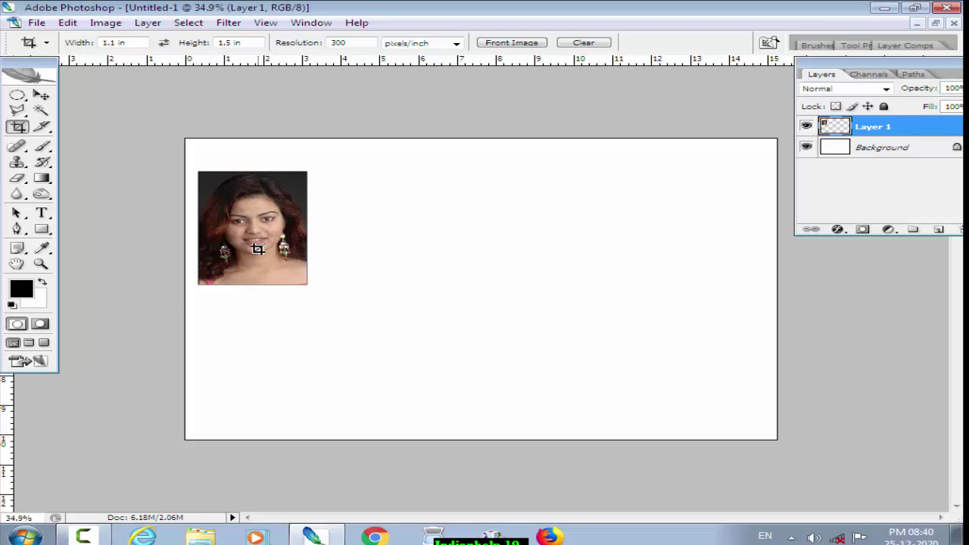
- Duplicate the portrait four times to the right, nudging each copy into an even five-photo row
drag(258, 252, 382, 256)
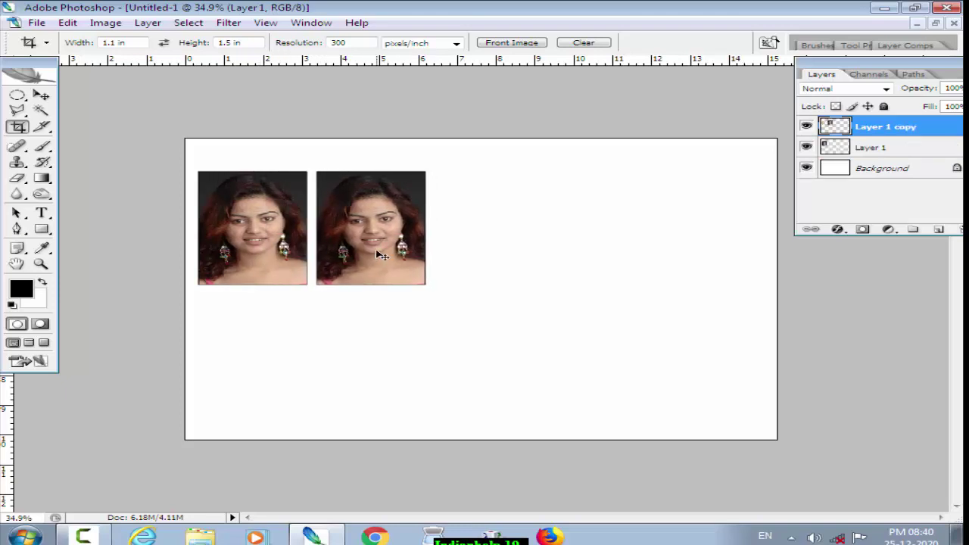
key(Left)
key(Left)
key(Left)
key(Left)
key(Left)
key(Left)
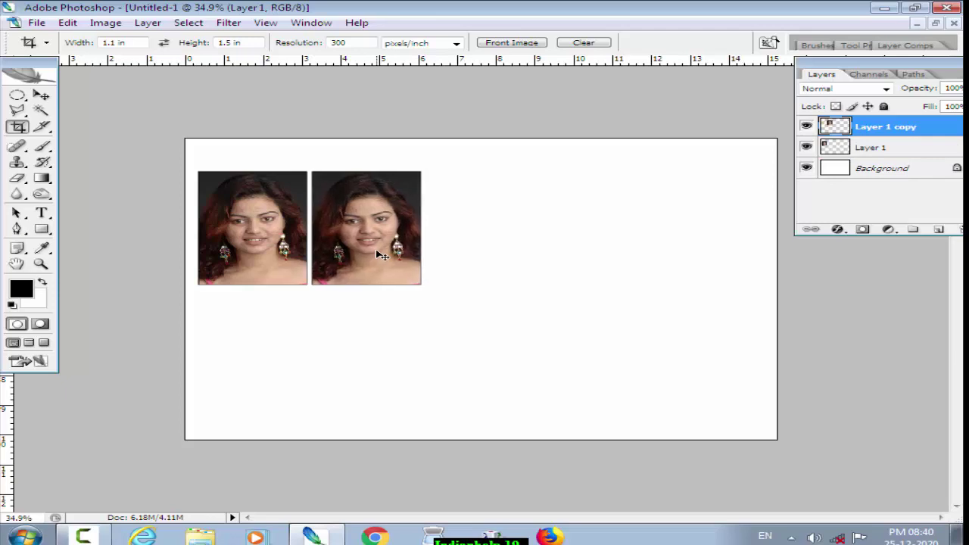
mouse_move(407, 253)
mouse_down()
mouse_move(539, 254)
mouse_move(516, 253)
mouse_up()
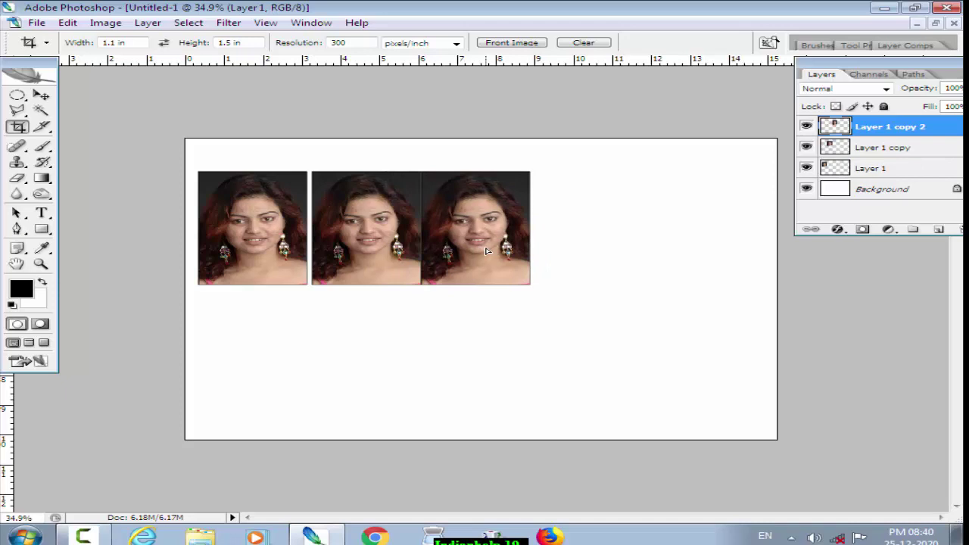
key(Right)
key(Right)
key(Right)
key(Right)
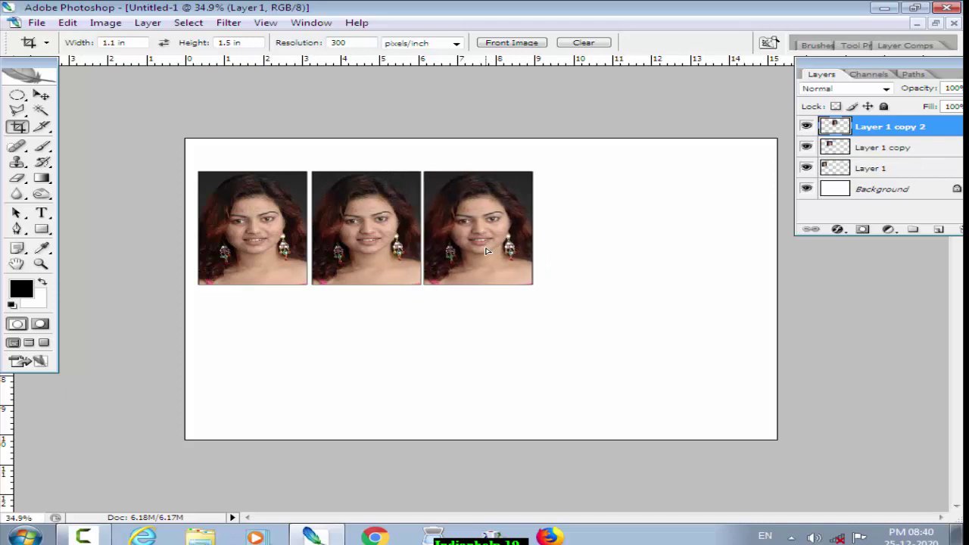
drag(498, 251, 600, 248)
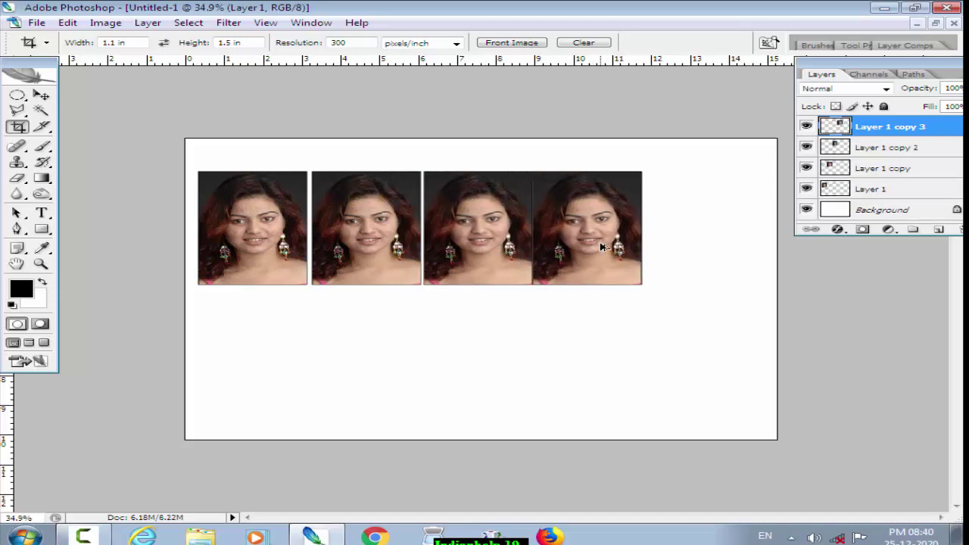
key(Right)
key(Right)
key(Right)
key(Right)
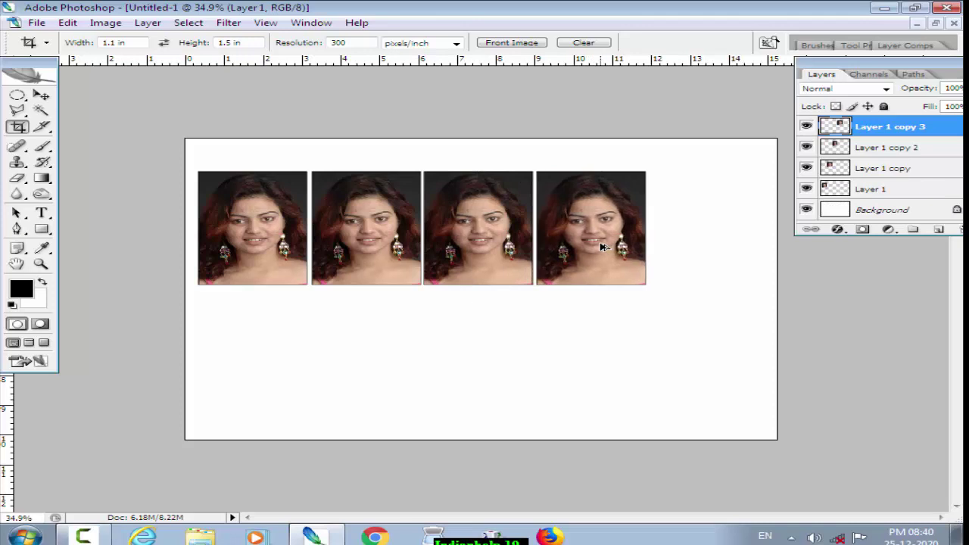
drag(601, 247, 713, 248)
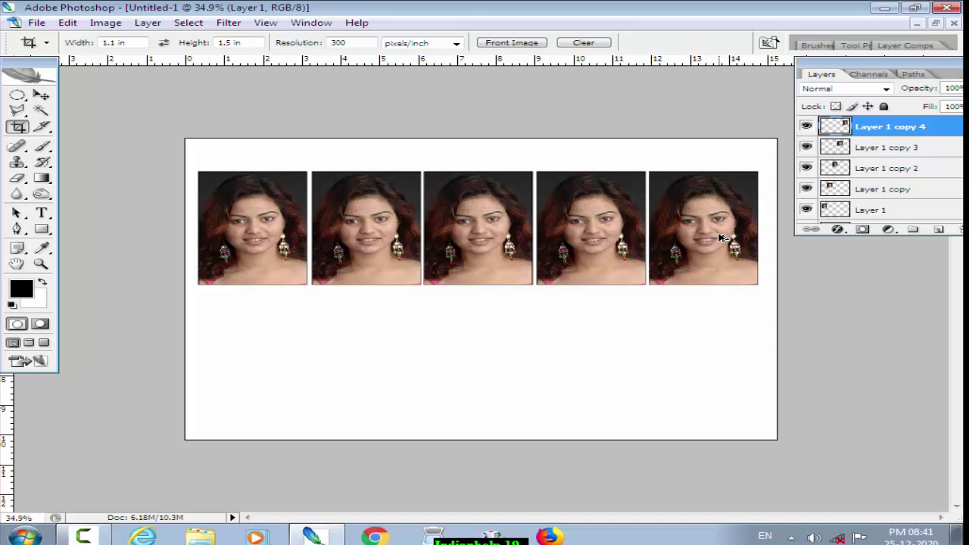
key(ctrl+z)
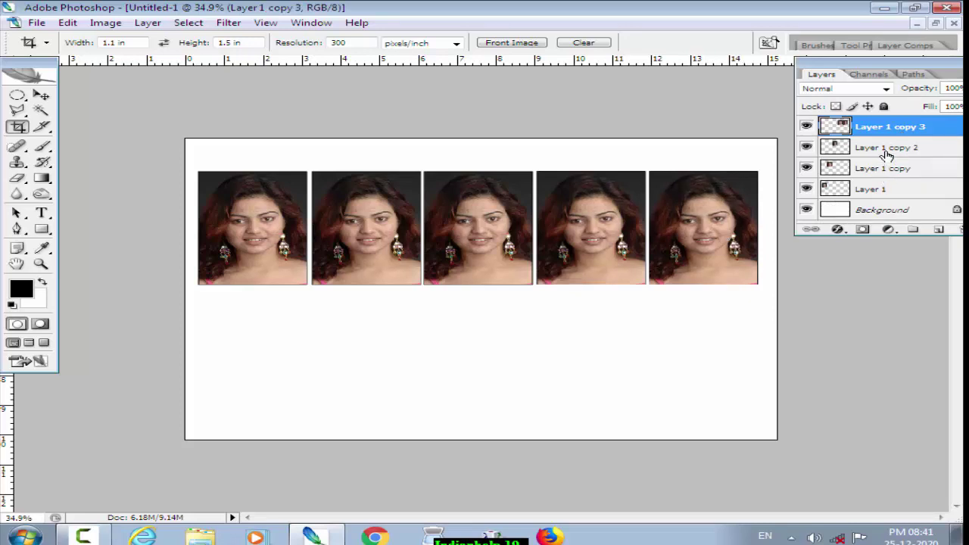
- Merge copy layers 3, 2 and 1 down one by one into Layer 1
drag(807, 110, 926, 160)
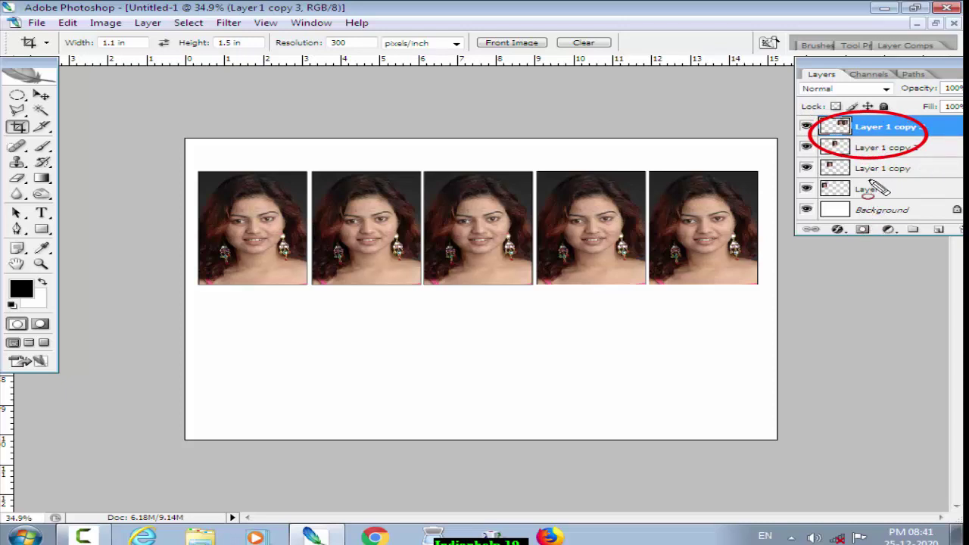
key(Escape)
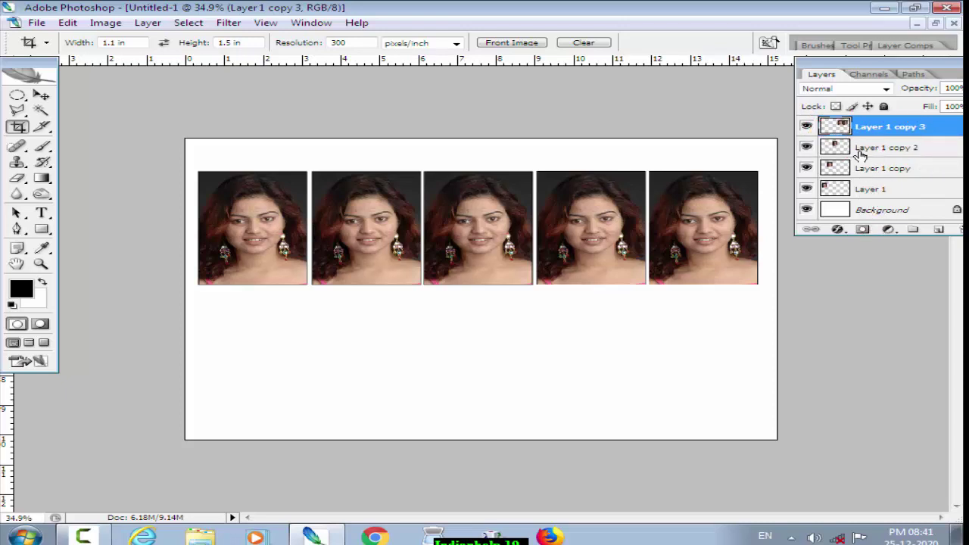
key(ctrl+e)
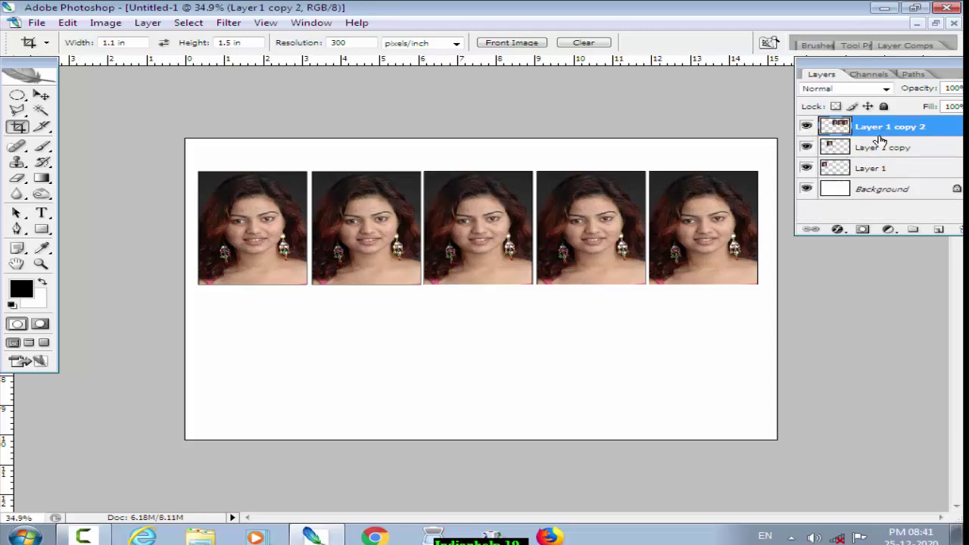
key(ctrl+e)
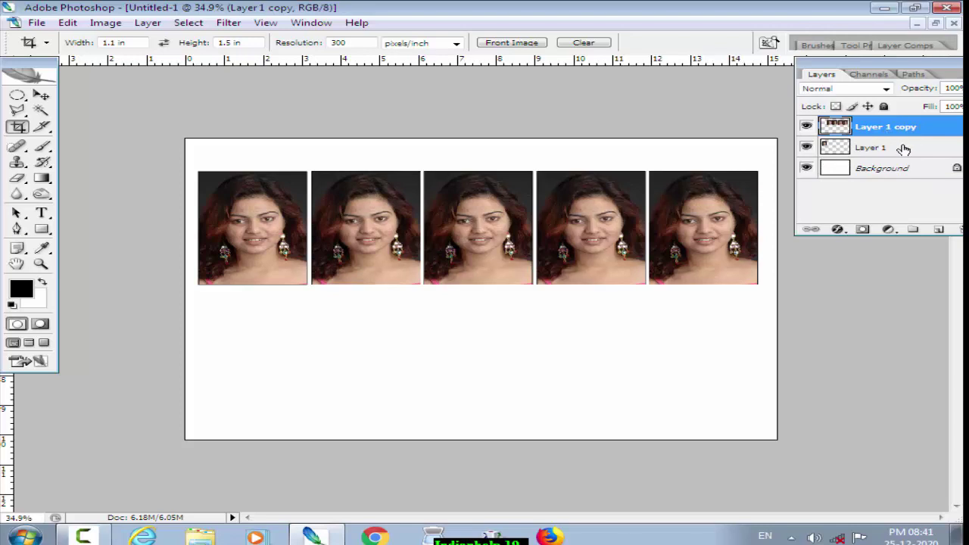
key(ctrl+e)
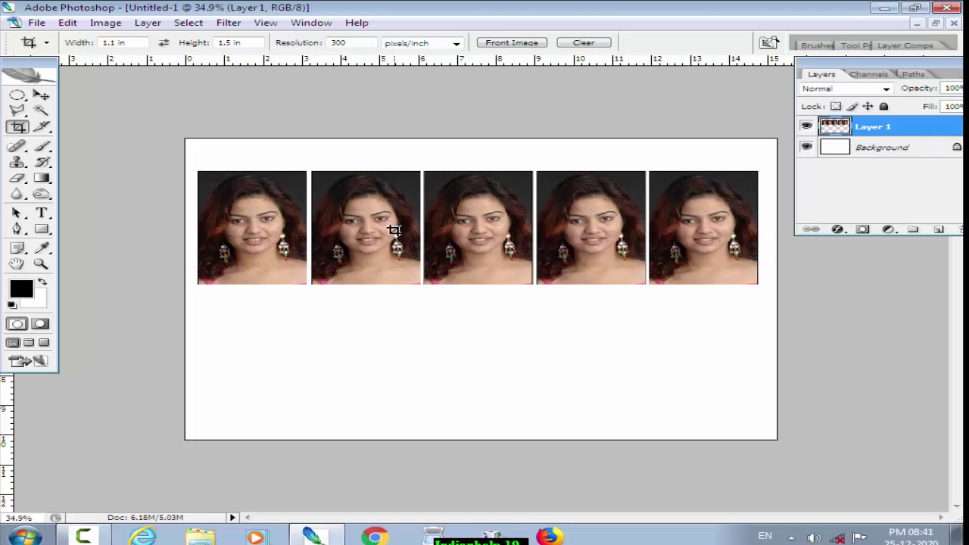
- Duplicate the merged row downward and nudge it up and right into place beneath the first
drag(375, 231, 373, 352)
key(Up)
key(Up)
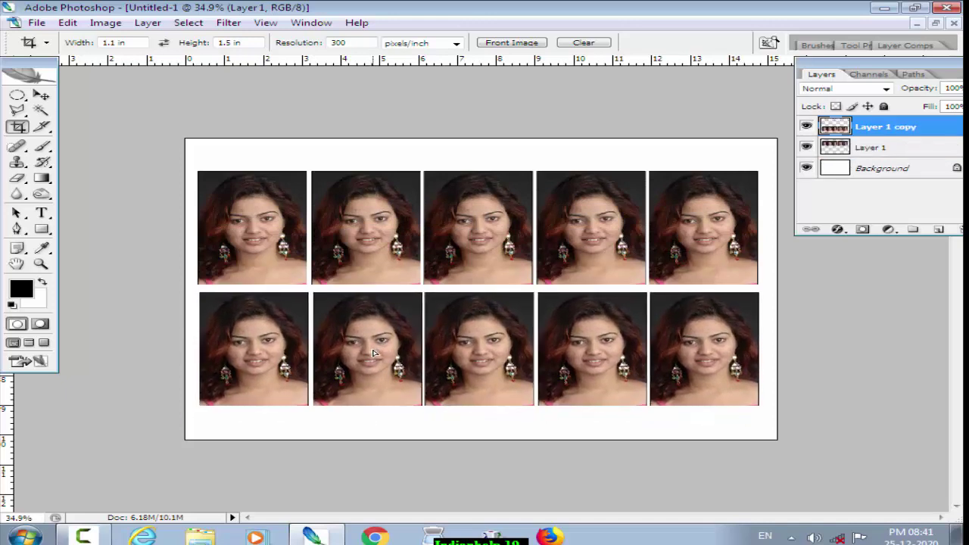
key(Right)
key(Up)
key(Up)
key(Up)
key(Right)
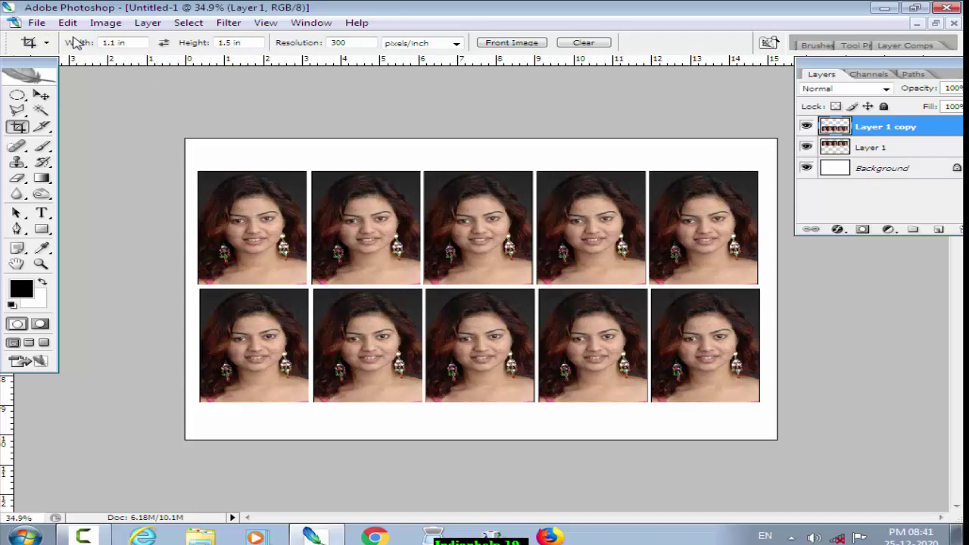
- Save the sheet to the Desktop as a JPEG named 'kkkkk', accepting the default JPEG options
click(35, 23)
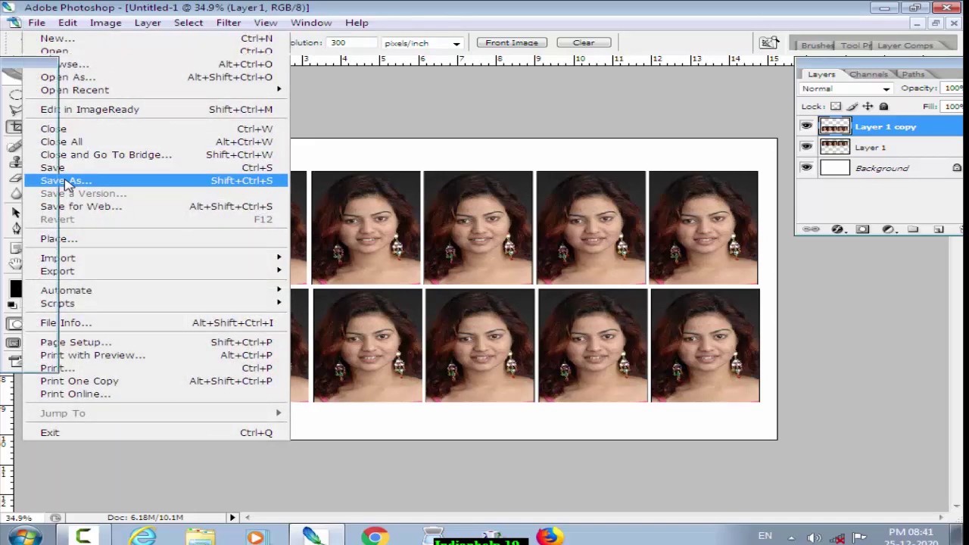
click(66, 182)
click(443, 336)
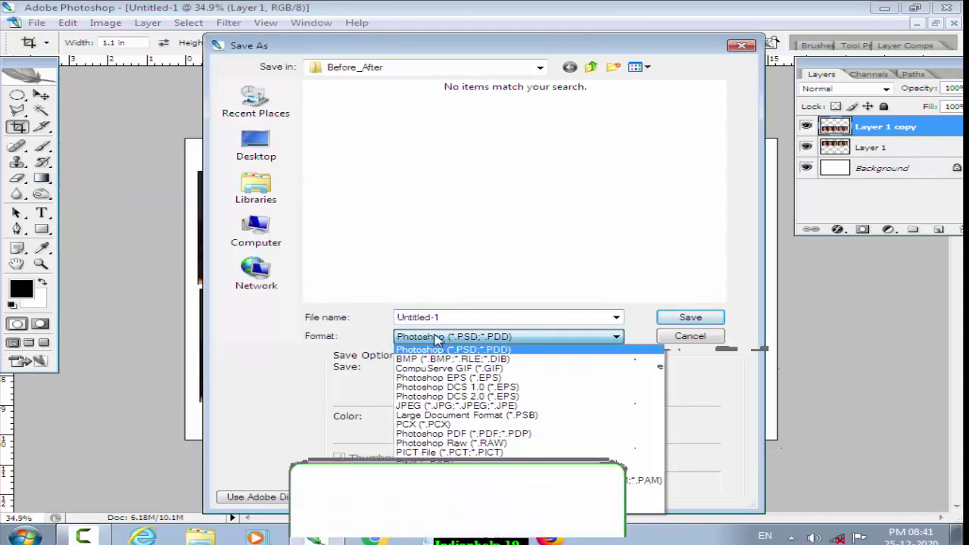
click(439, 404)
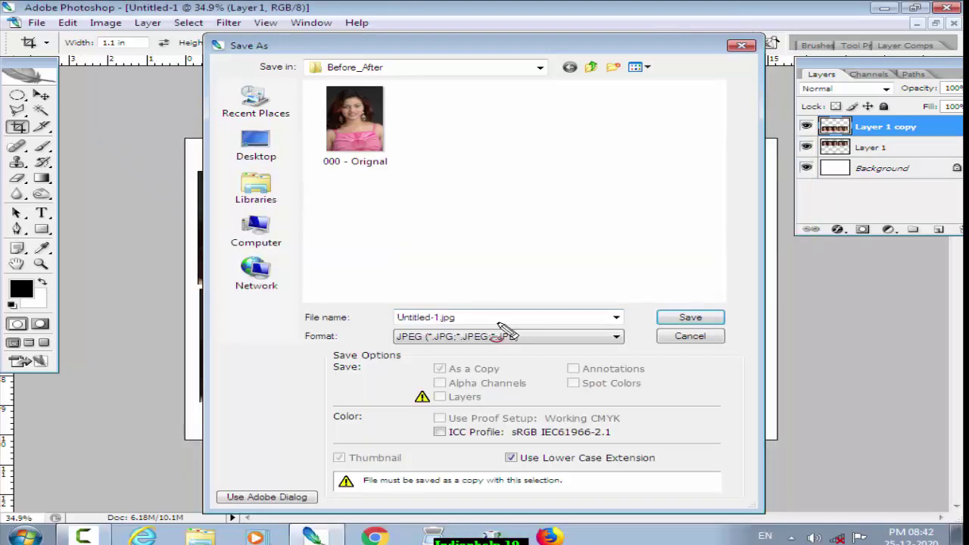
double_click(478, 320)
text(kkkkk)
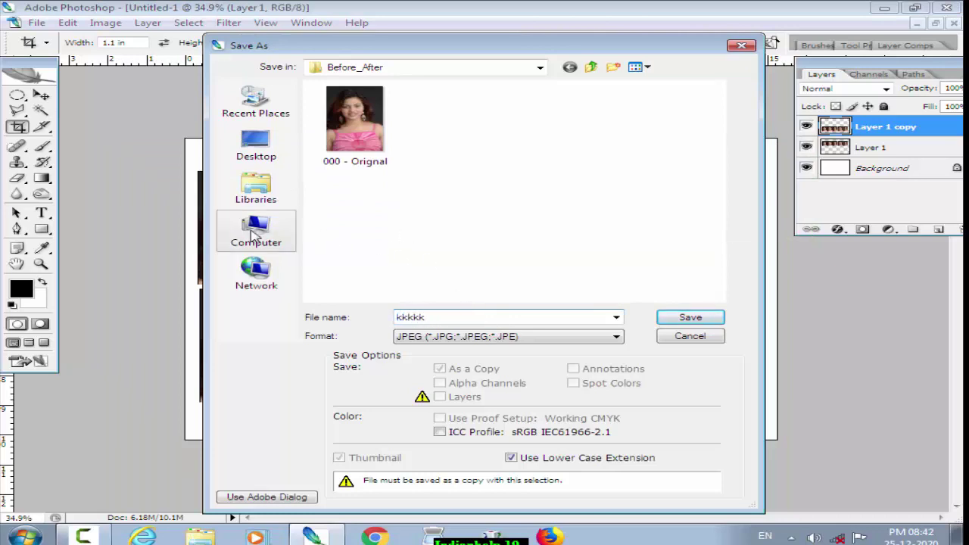
click(248, 233)
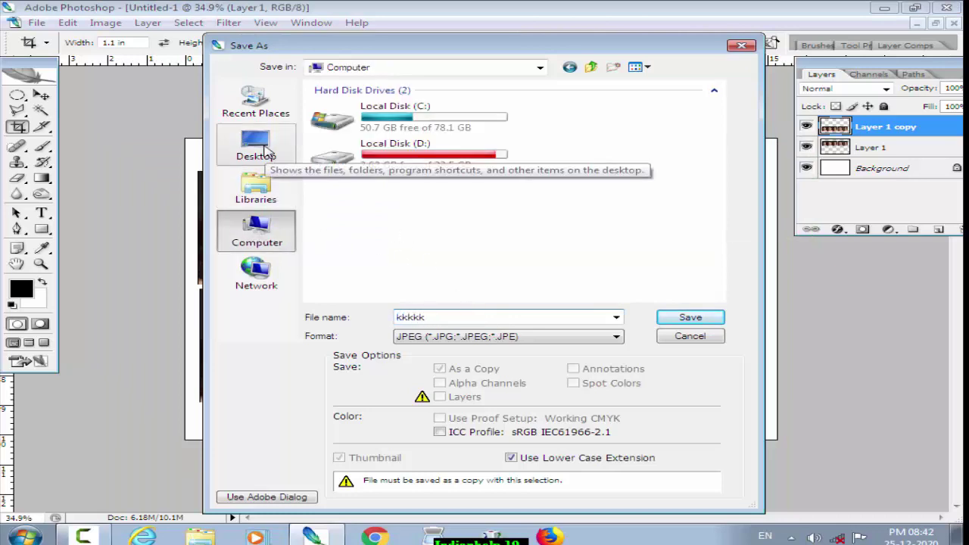
click(265, 150)
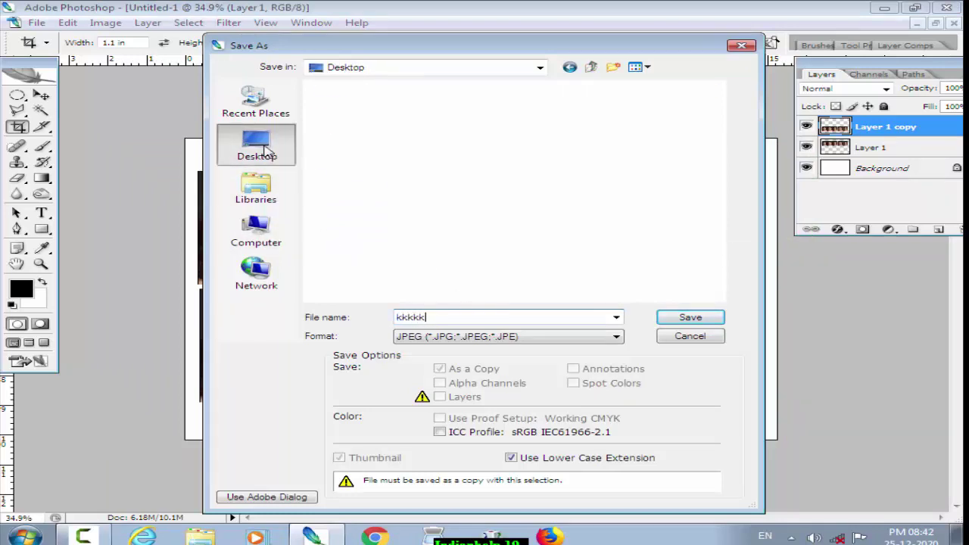
click(687, 318)
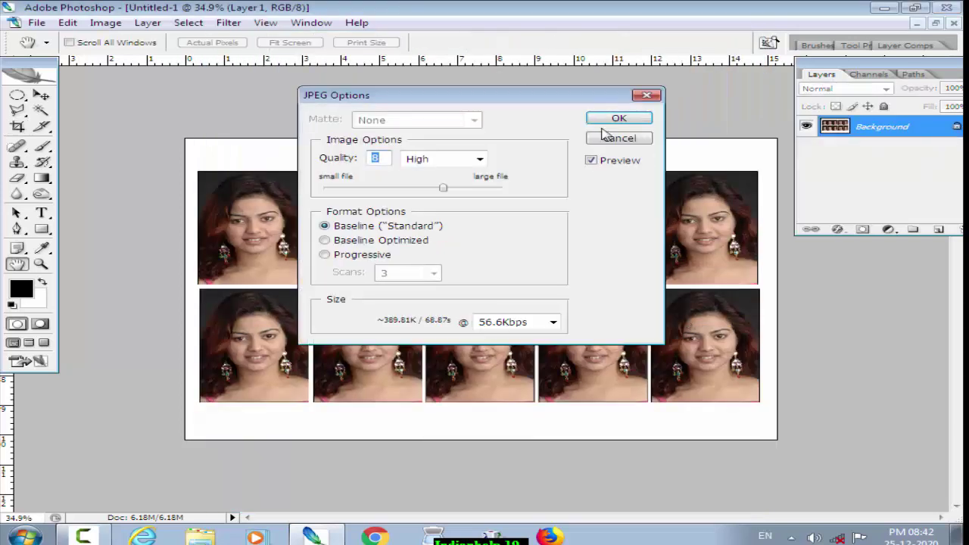
click(611, 119)
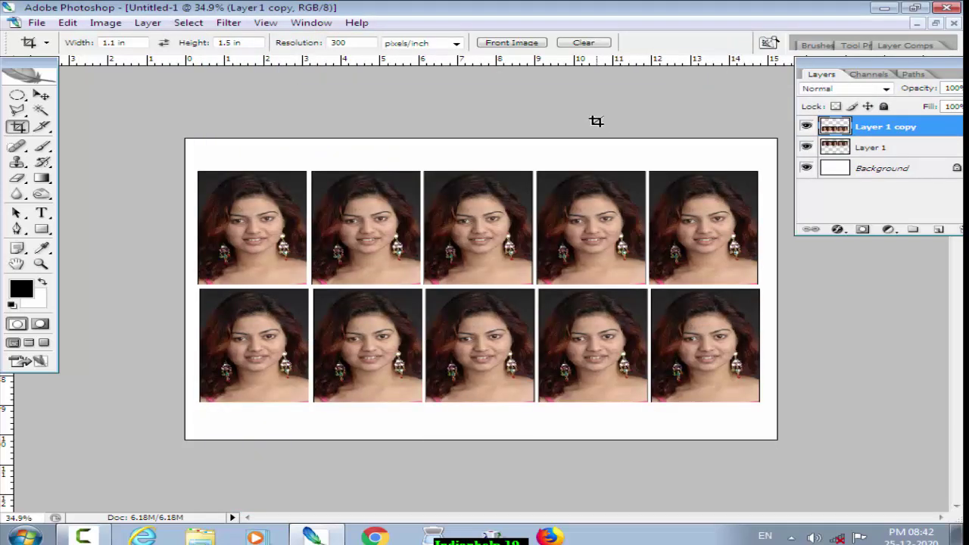